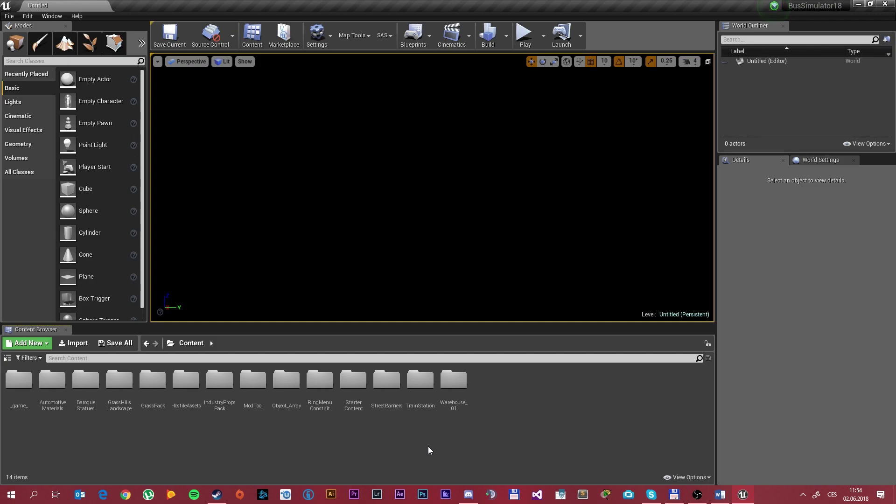
# Open the ModTool folder's Config asset to review the install paths, then close it
pyautogui.click(674, 494)
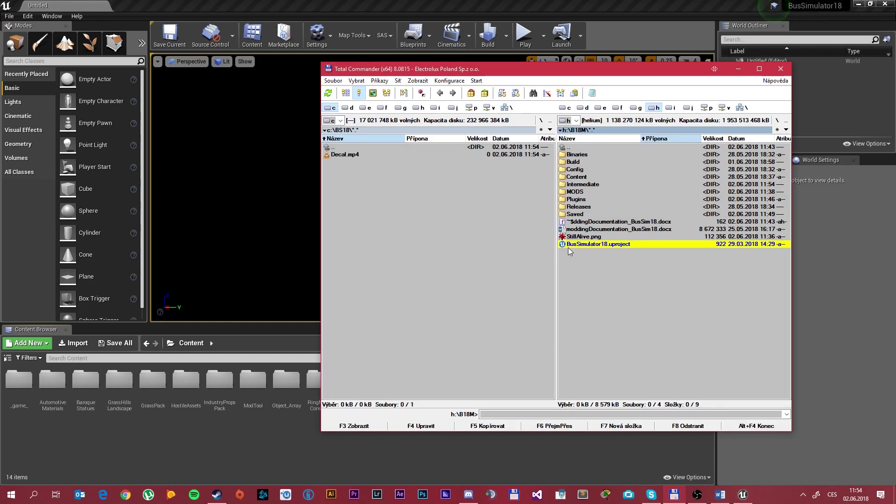
pyautogui.click(231, 449)
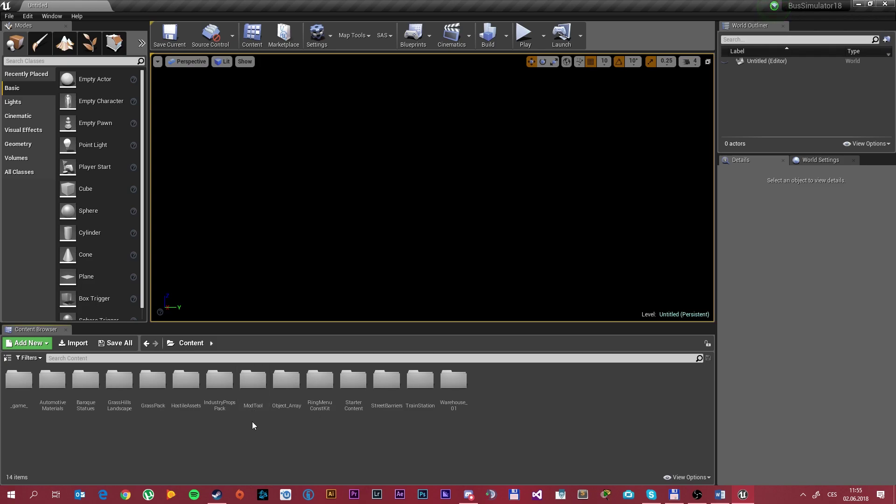
pyautogui.doubleClick(259, 387)
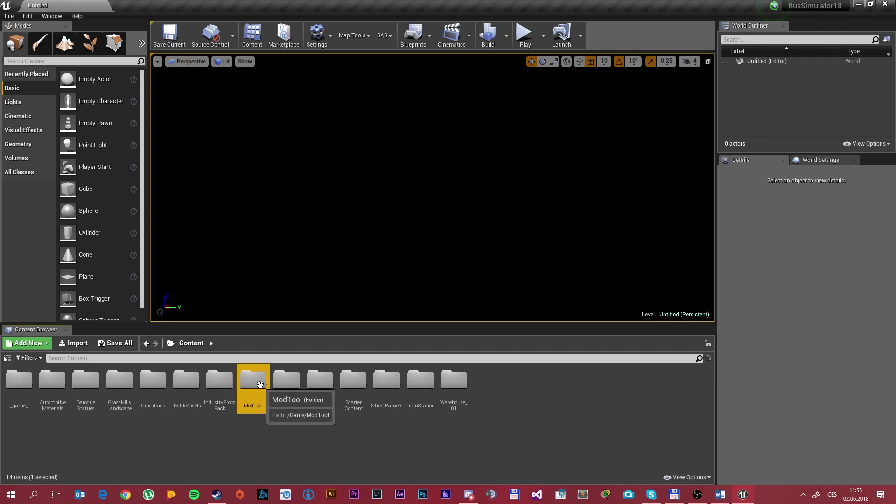
pyautogui.doubleClick(30, 383)
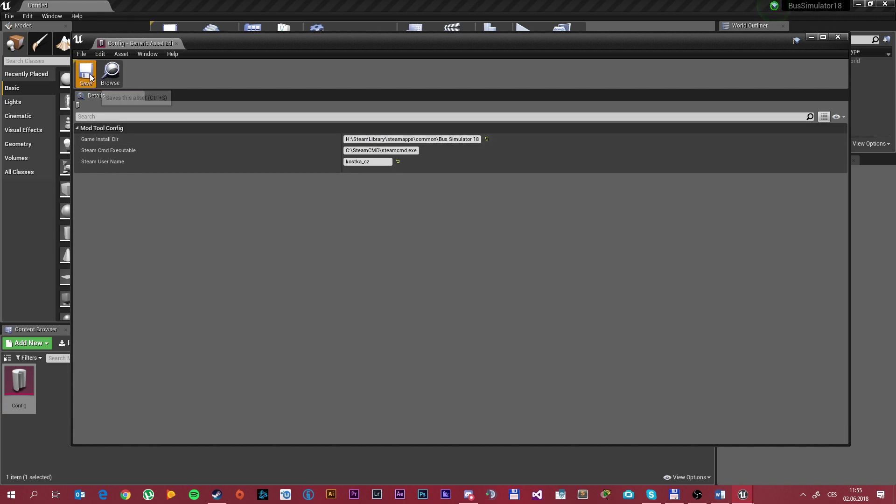
pyautogui.click(838, 37)
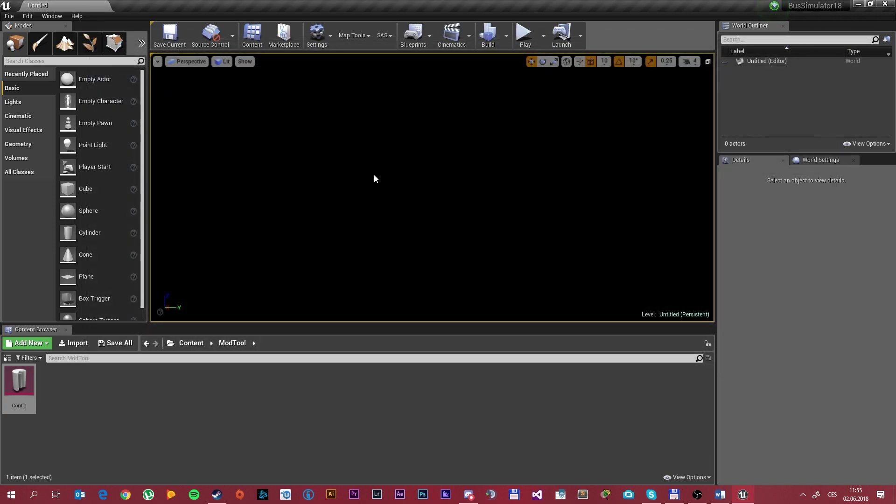
# Start a new Content Only plugin named StillAlive from the Plugins manager
pyautogui.click(31, 17)
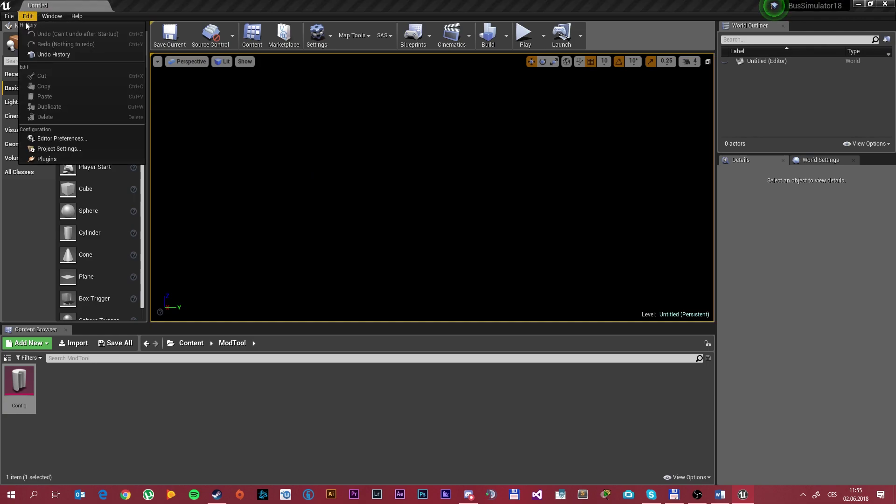
pyautogui.click(49, 158)
pyautogui.click(749, 373)
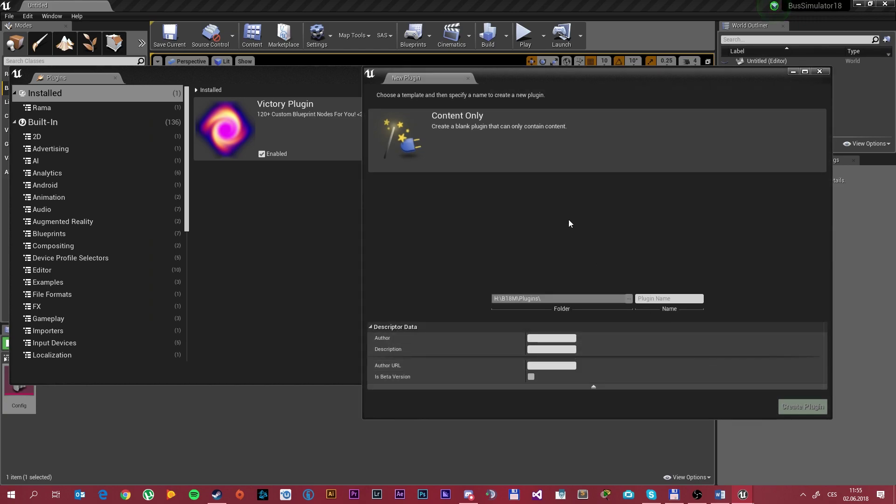
pyautogui.click(510, 128)
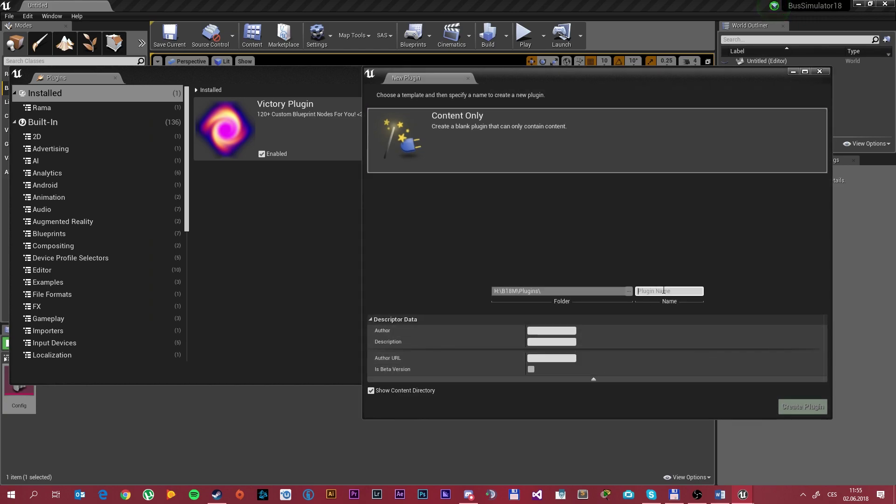
pyautogui.write('StillAlive')
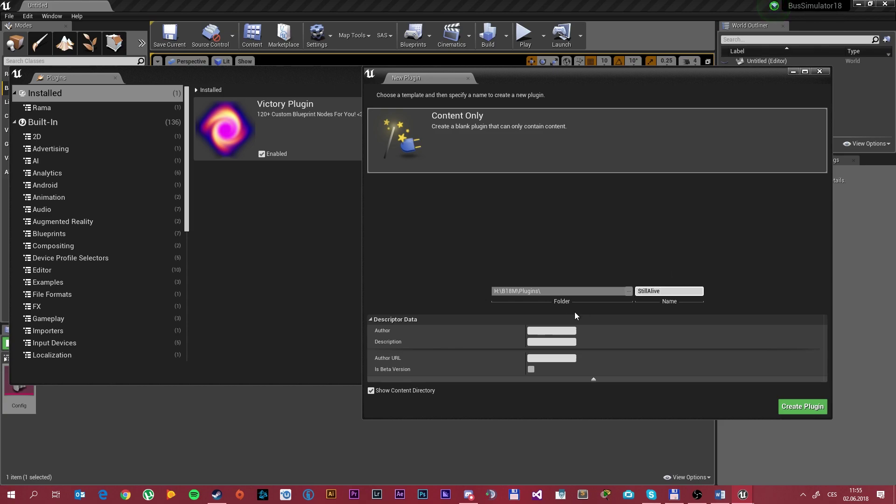
# Enter the plugin author and the description 'StillAlive Decal', then create the plugin
pyautogui.click(552, 330)
pyautogui.write('KostkaCZ')
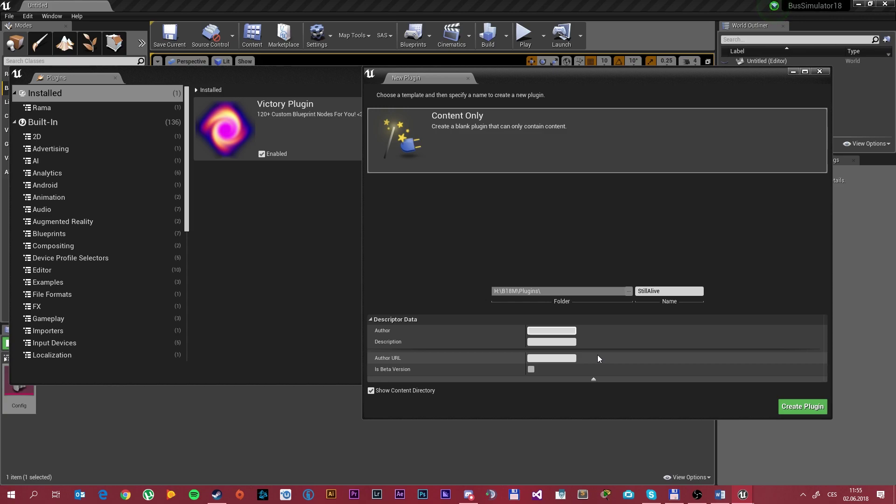
pyautogui.press('Tab')
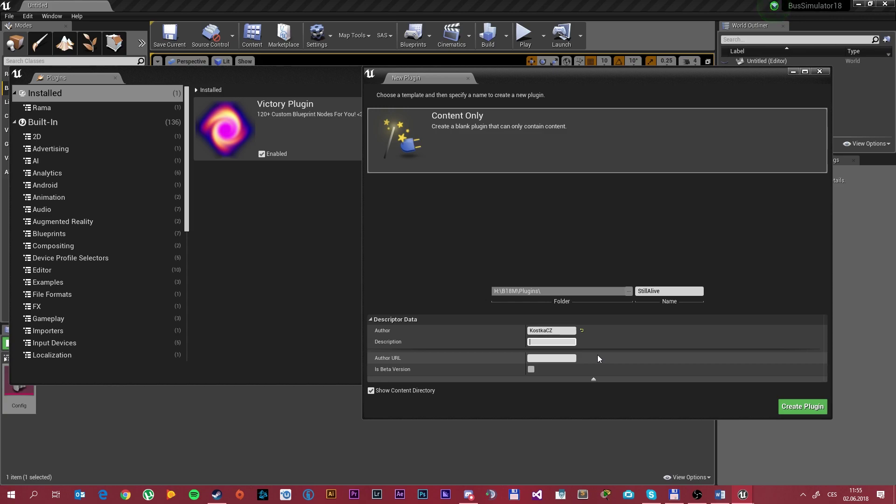
pyautogui.write('StillAlive Decal')
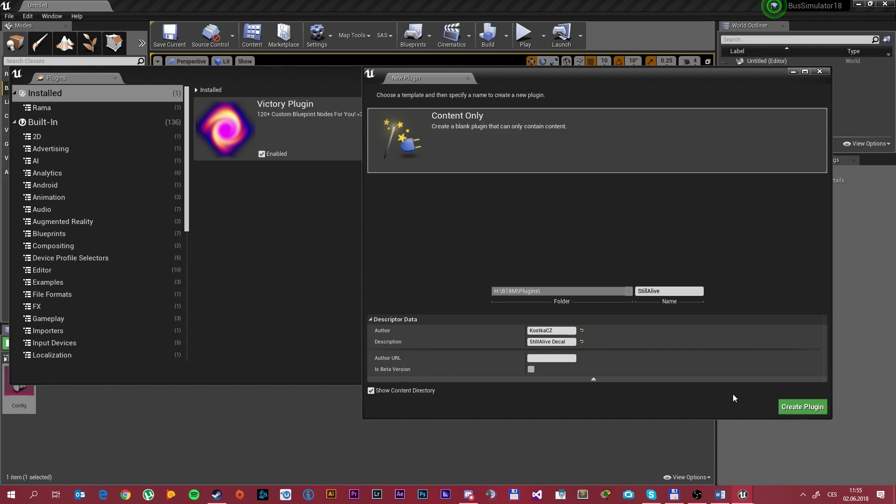
pyautogui.click(793, 406)
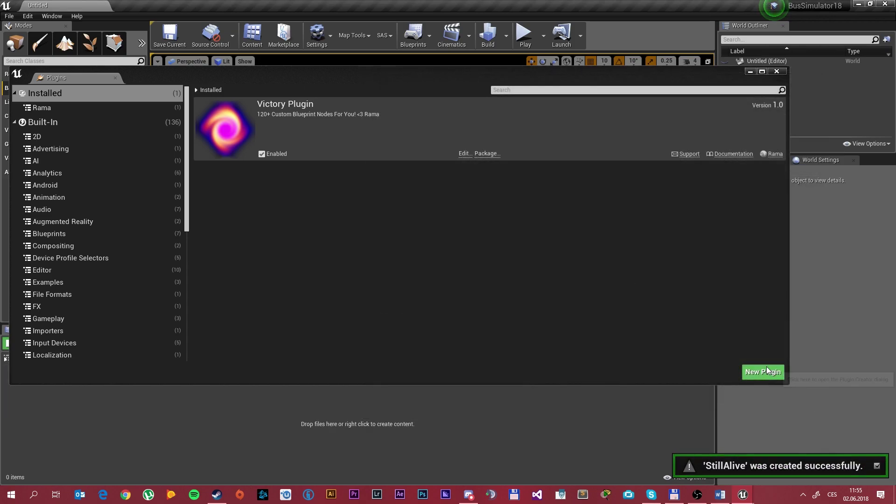
pyautogui.click(777, 72)
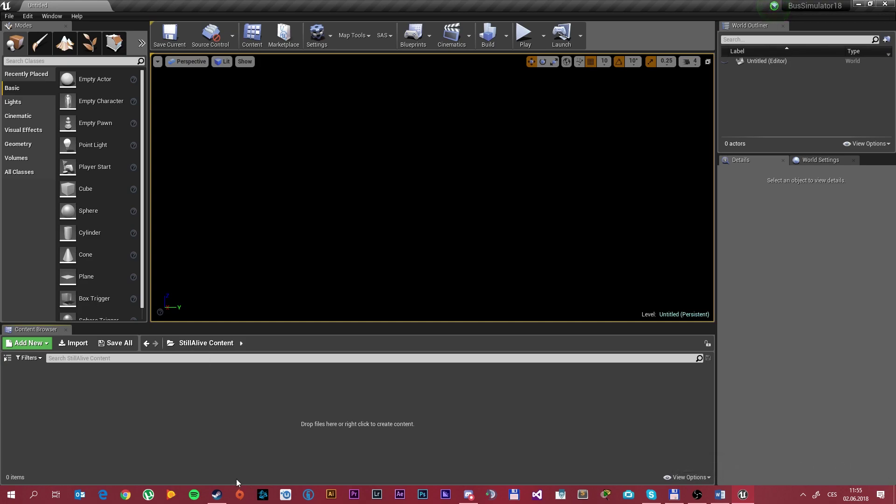
# In Steam, browse the Bus Simulator 18 Workshop to the subscribed 'Test mod for BusSimulator 18 development' page
pyautogui.click(216, 495)
pyautogui.scroll(-5, 363, 354)
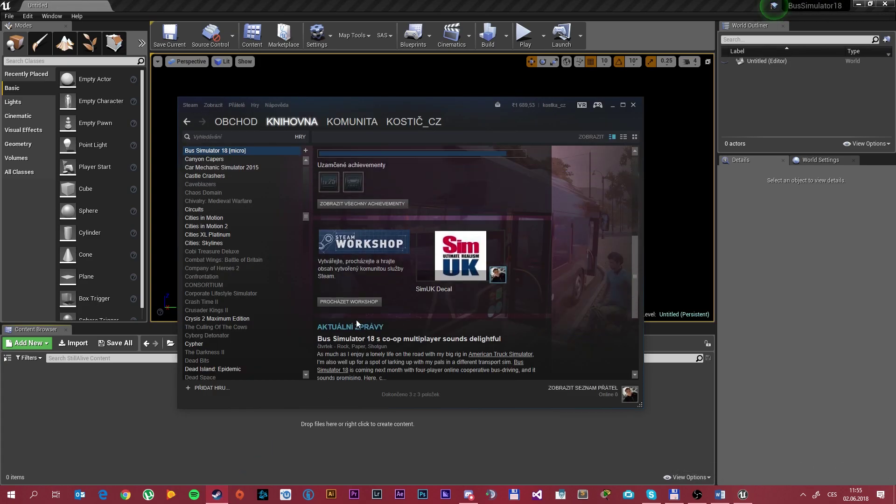
pyautogui.click(360, 302)
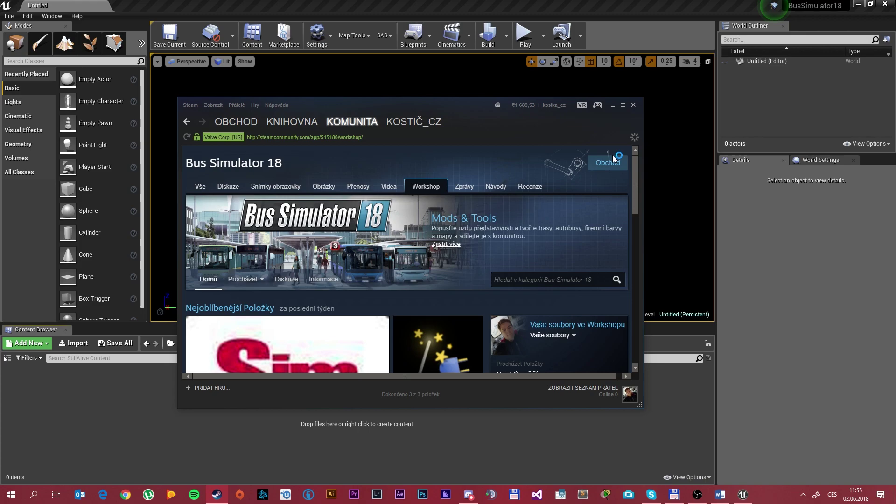
pyautogui.scroll(-10, 471, 264)
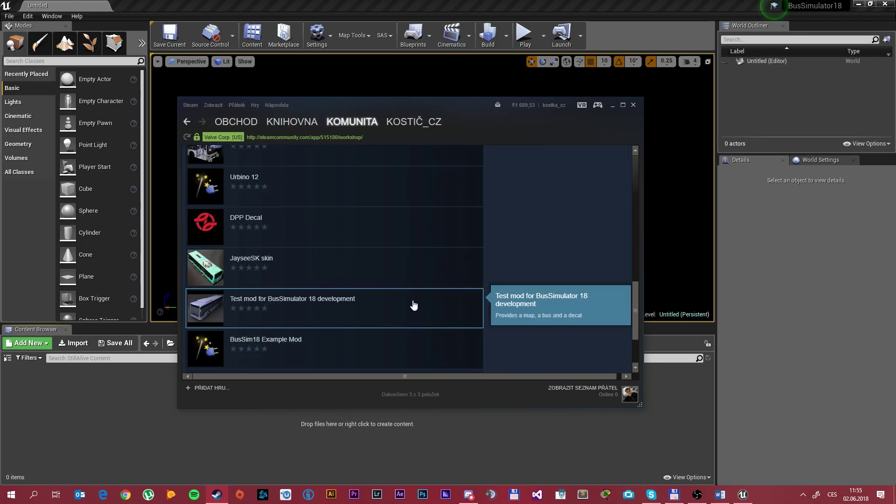
pyautogui.click(306, 309)
pyautogui.scroll(-5, 355, 292)
pyautogui.scroll(2, 254, 225)
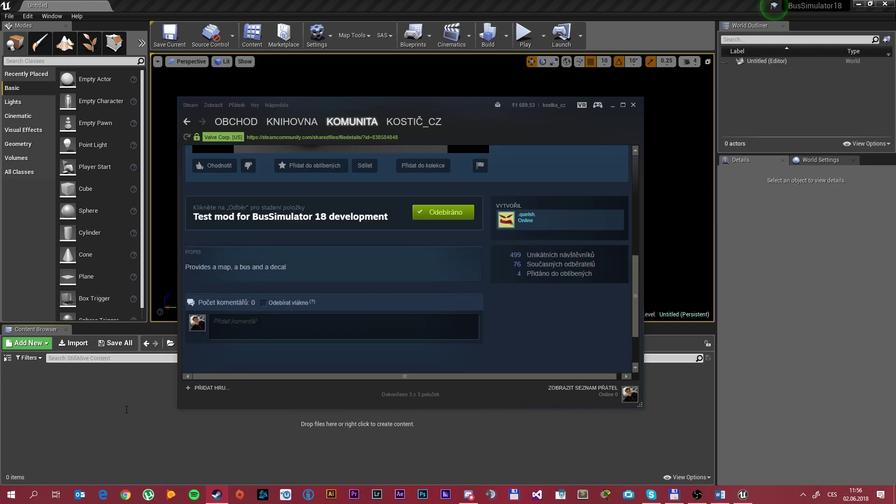
# Take T_testDecal from _game_/Bus/ModAssets/Decals and paste a copy into StillAlive Content
pyautogui.click(181, 357)
pyautogui.click(172, 347)
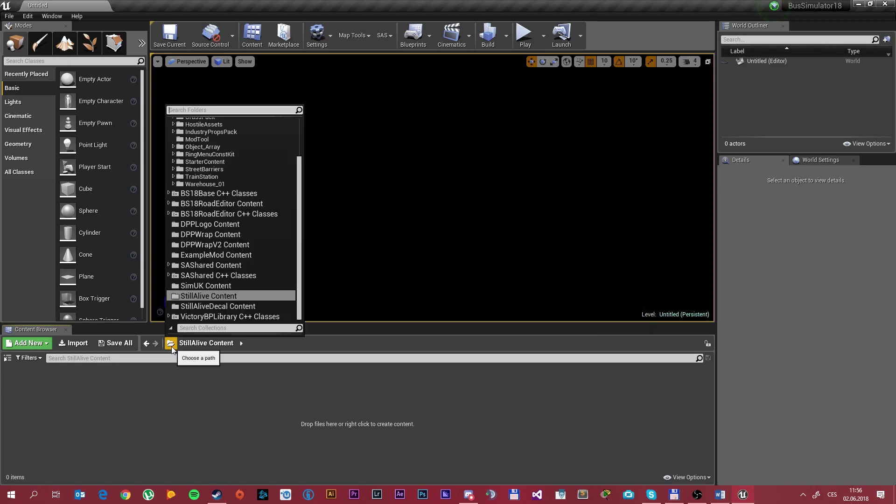
pyautogui.click(173, 131)
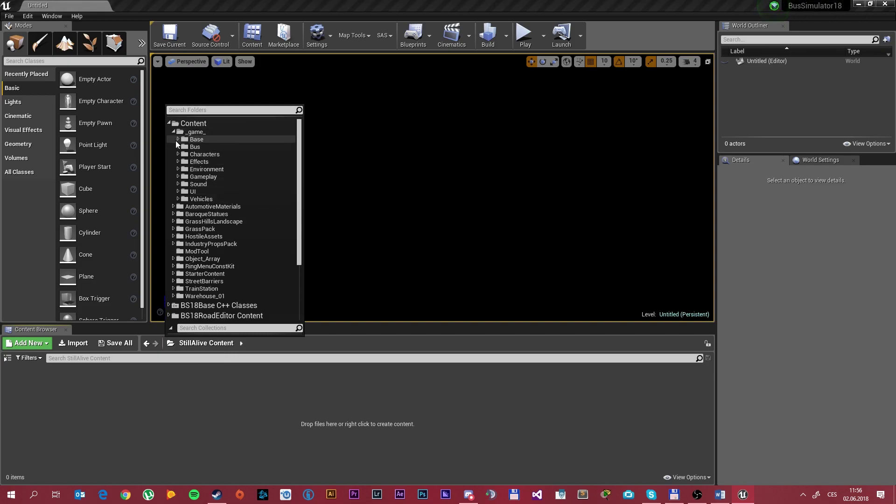
pyautogui.click(177, 147)
pyautogui.click(183, 160)
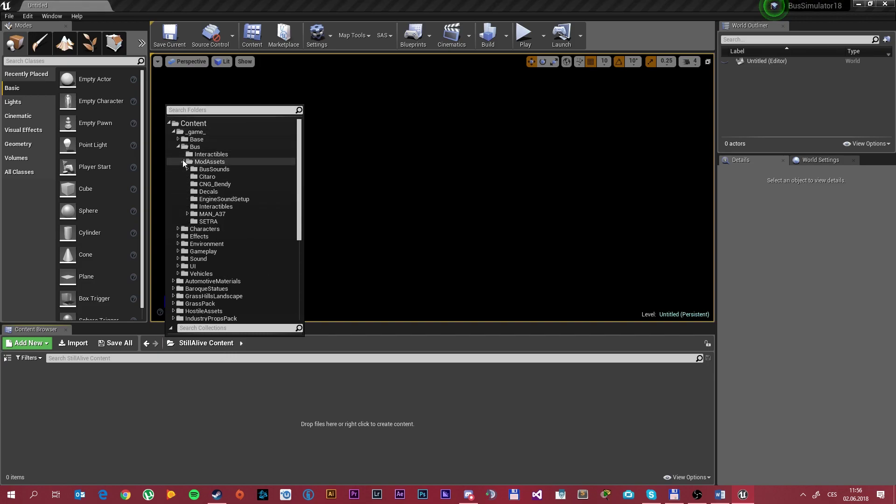
pyautogui.click(193, 191)
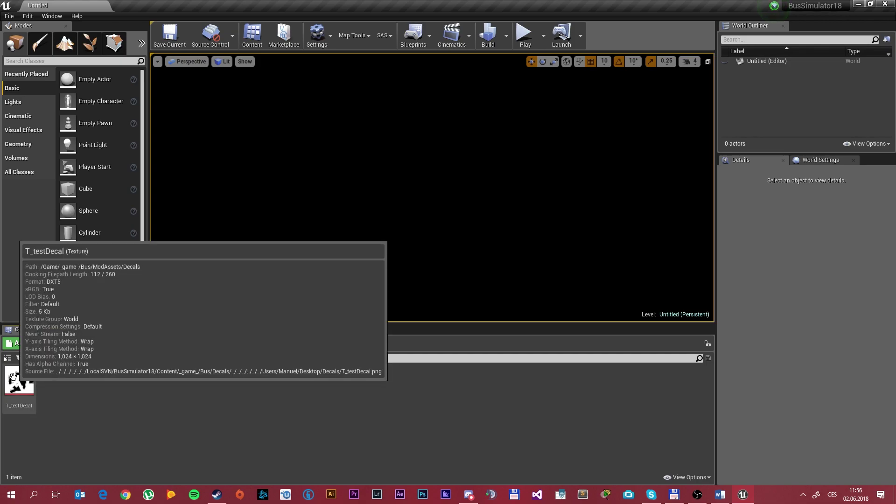
pyautogui.click(26, 387)
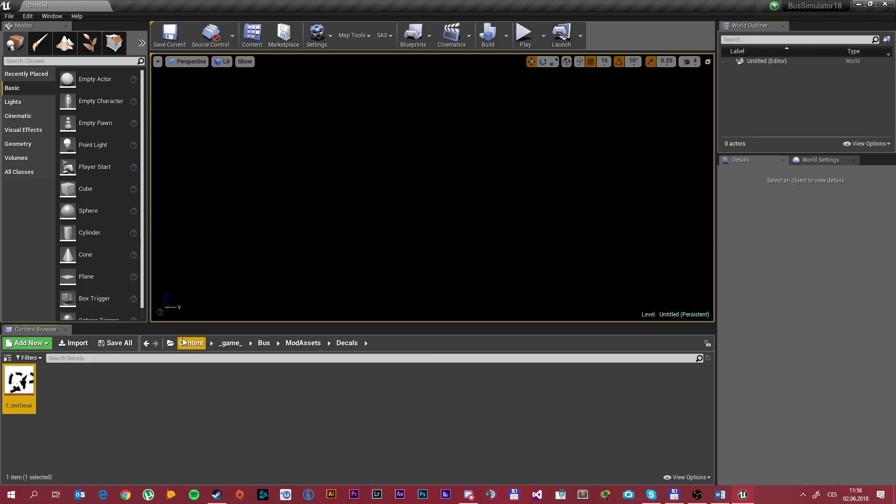
pyautogui.click(146, 343)
pyautogui.hotkey('ctrl', 'v')
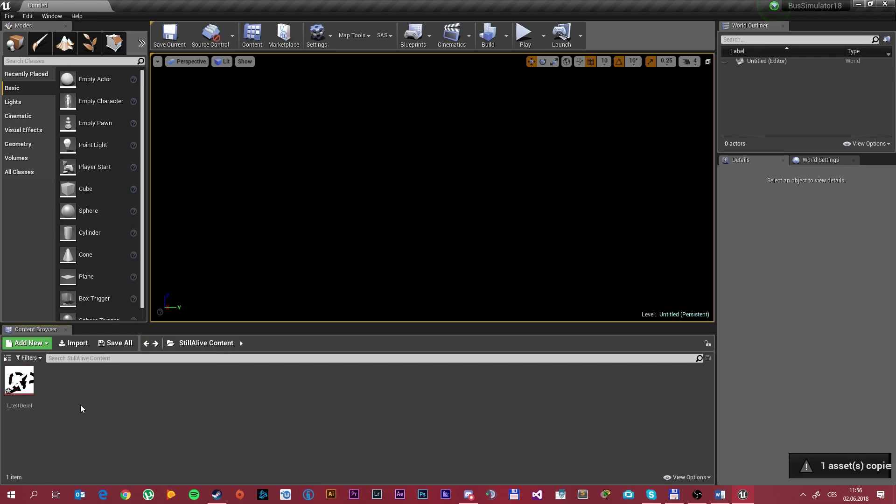
# Reimport T_testDecal using StillAlive.png as its source file and save it
pyautogui.doubleClick(21, 372)
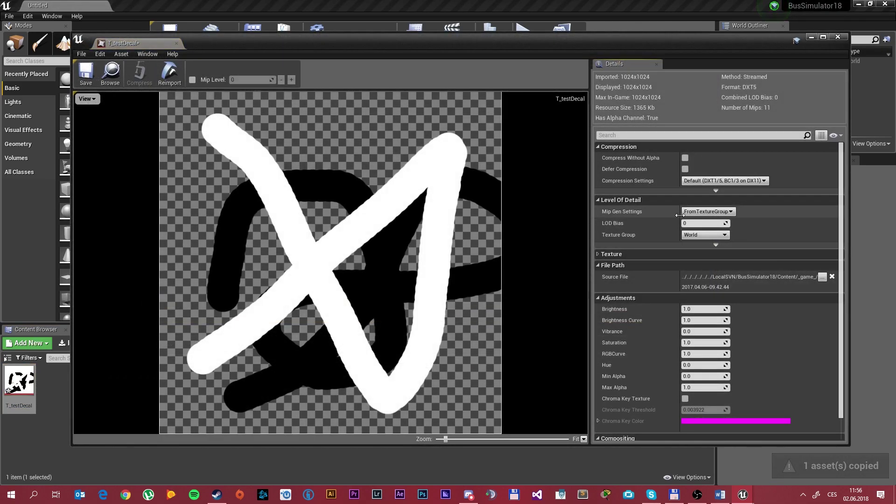
pyautogui.click(822, 278)
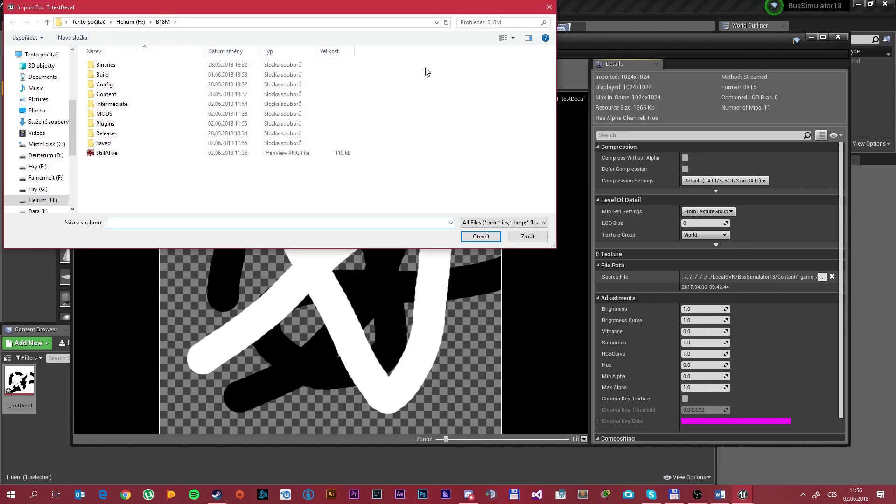
pyautogui.moveTo(374, 13); pyautogui.dragTo(561, 109)
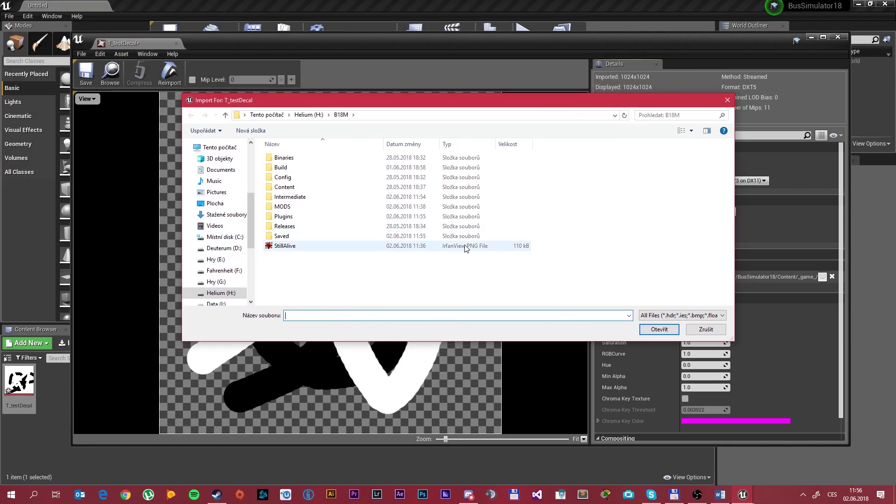
pyautogui.doubleClick(464, 245)
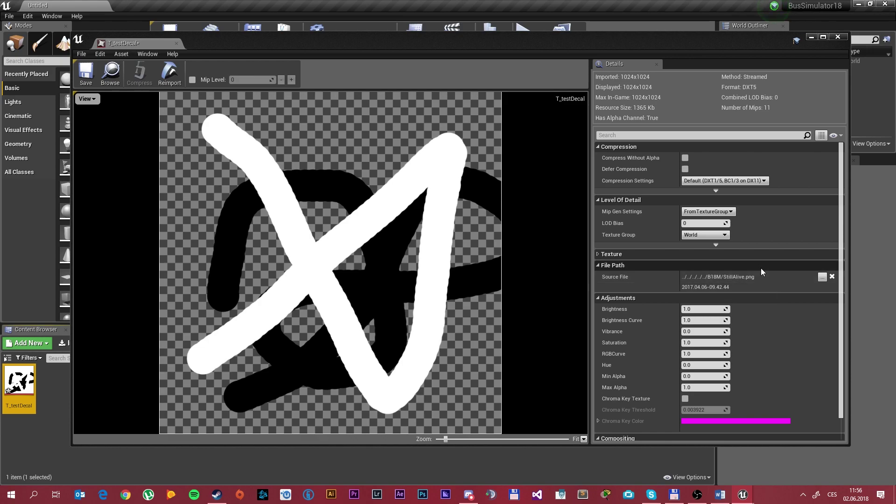
pyautogui.click(171, 85)
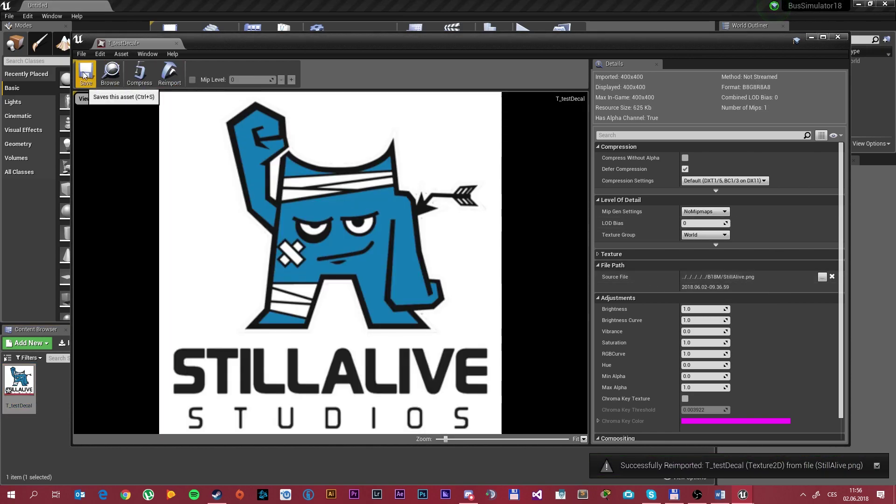
pyautogui.click(84, 76)
pyautogui.click(838, 37)
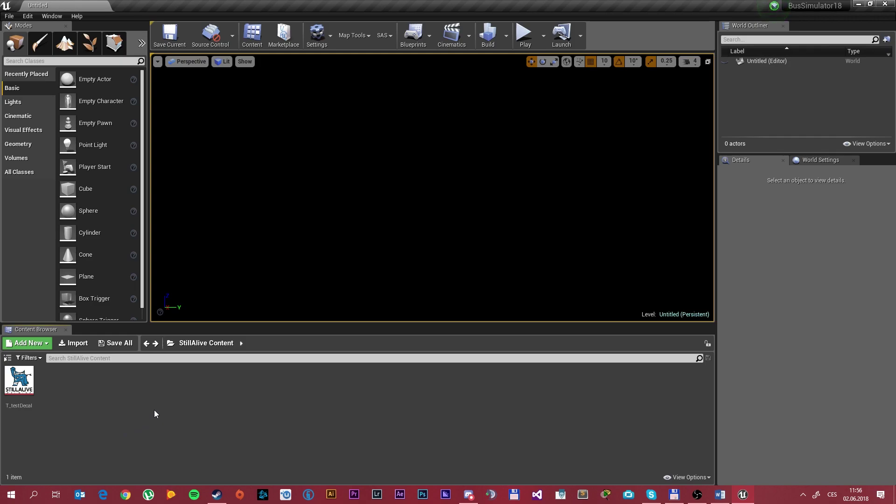
# Create a Miscellaneous Data Asset of class ModInfo, named ModInfo, in StillAlive Content
pyautogui.rightClick(340, 396)
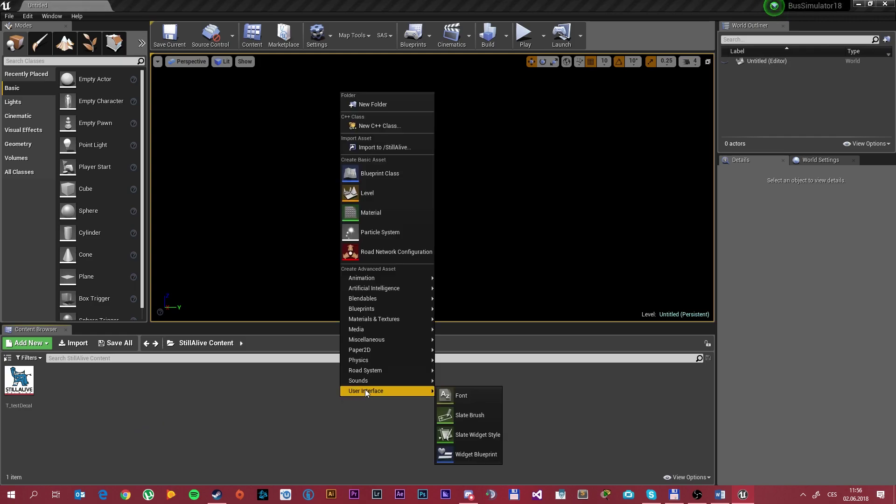
pyautogui.moveTo(415, 340)
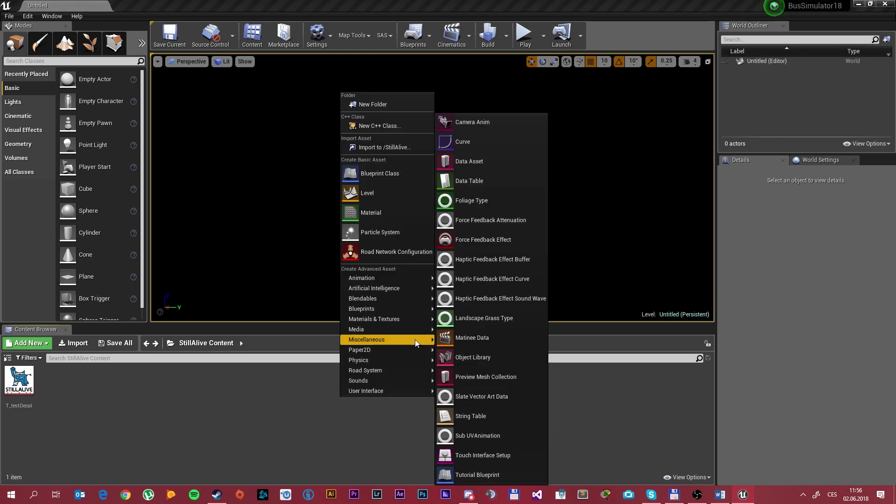
pyautogui.click(499, 165)
pyautogui.scroll(-3, 382, 244)
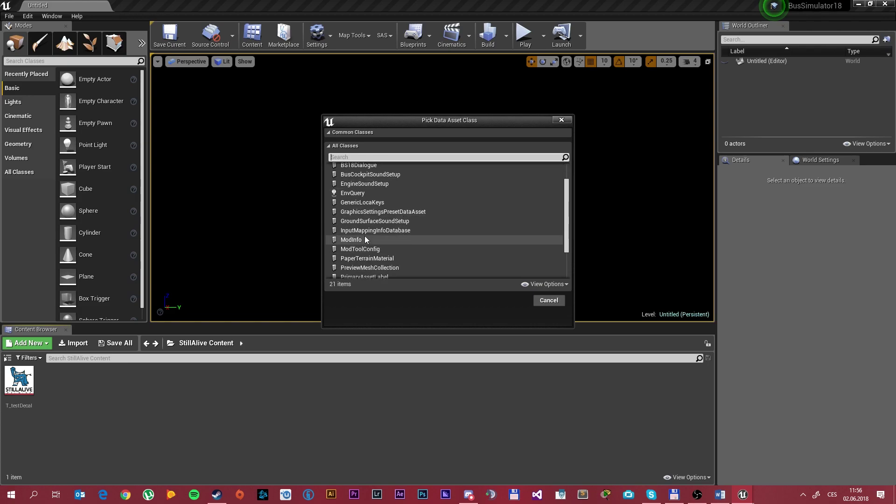
pyautogui.click(364, 238)
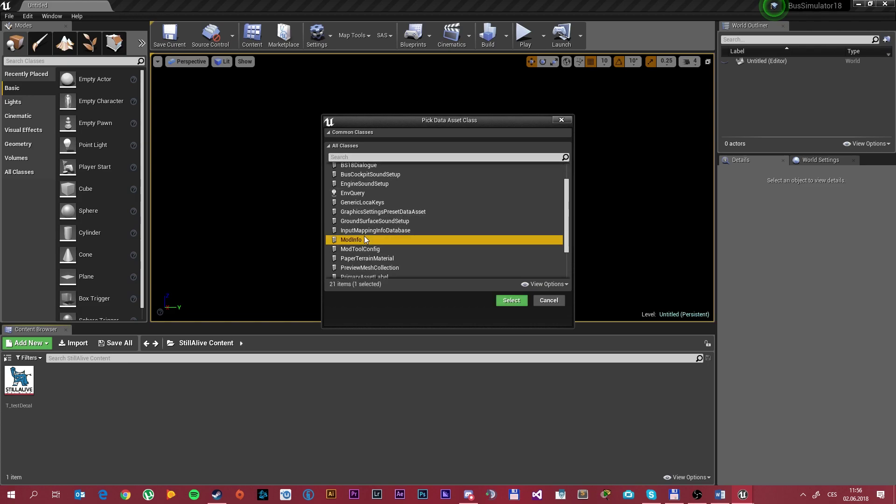
pyautogui.click(511, 301)
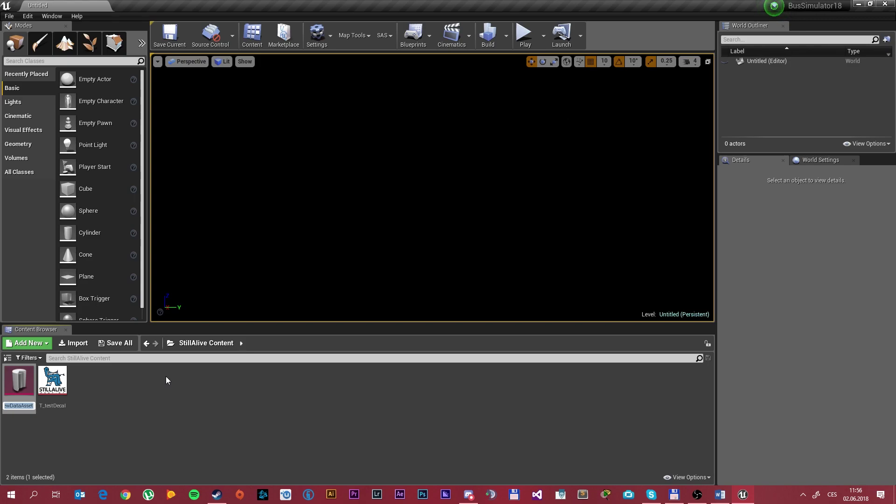
pyautogui.write('ModInfo')
pyautogui.press('Return')
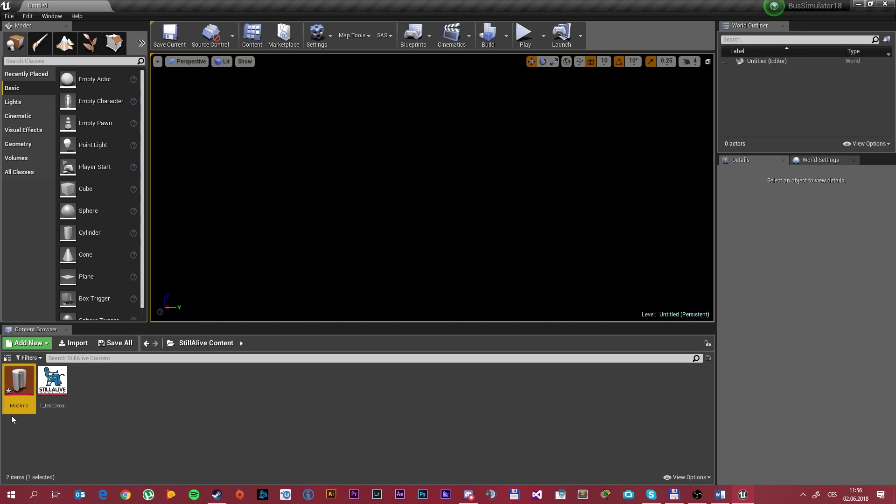
# Open ModInfo and set its Mod Name to 'StillAlive Studios Decal'
pyautogui.doubleClick(20, 379)
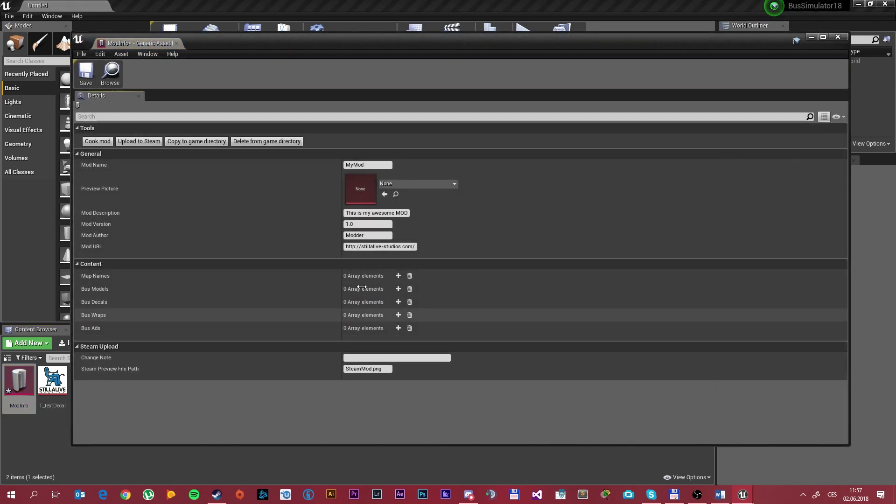
pyautogui.click(385, 164)
pyautogui.write('Still')
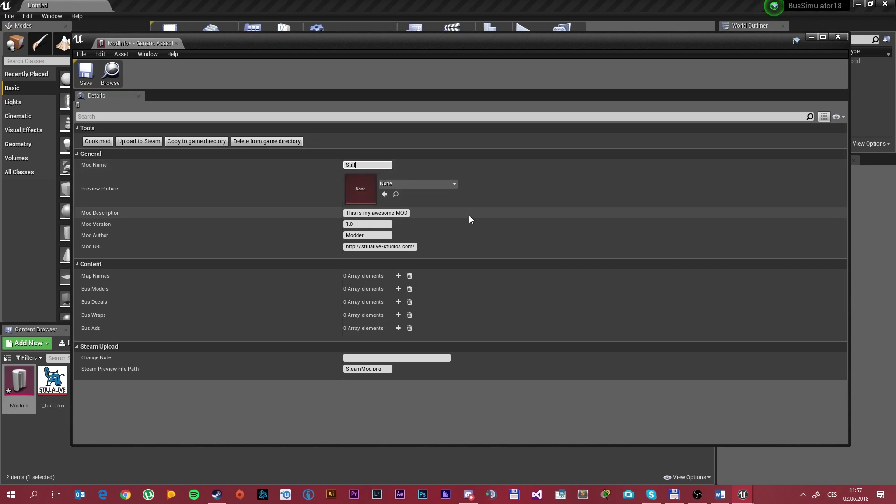
pyautogui.write(' Alive Deca')
pyautogui.press('BackSpace')
pyautogui.press('BackSpace')
pyautogui.press('BackSpace')
pyautogui.press('BackSpace')
pyautogui.press('BackSpace')
pyautogui.press('BackSpace')
pyautogui.press('BackSpace')
pyautogui.press('BackSpace')
pyautogui.press('BackSpace')
pyautogui.press('BackSpace')
pyautogui.press('BackSpace')
pyautogui.write('Allive S')
pyautogui.press('BackSpace')
pyautogui.press('BackSpace')
pyautogui.press('BackSpace')
pyautogui.press('BackSpace')
pyautogui.write('ive Studio')
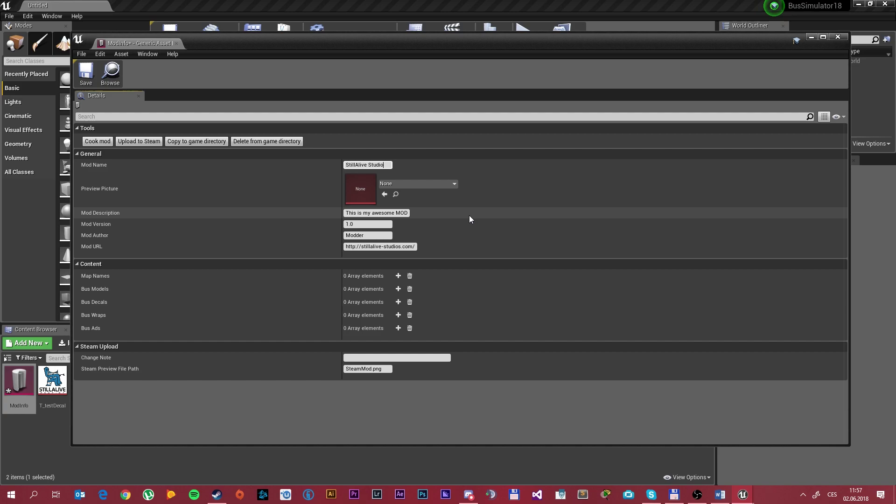
pyautogui.write('s Decal')
# Write a Mod Description about the StillAlive dev company, set the Mod Author, and clear Mod URL
pyautogui.click(395, 213)
pyautogui.write('D')
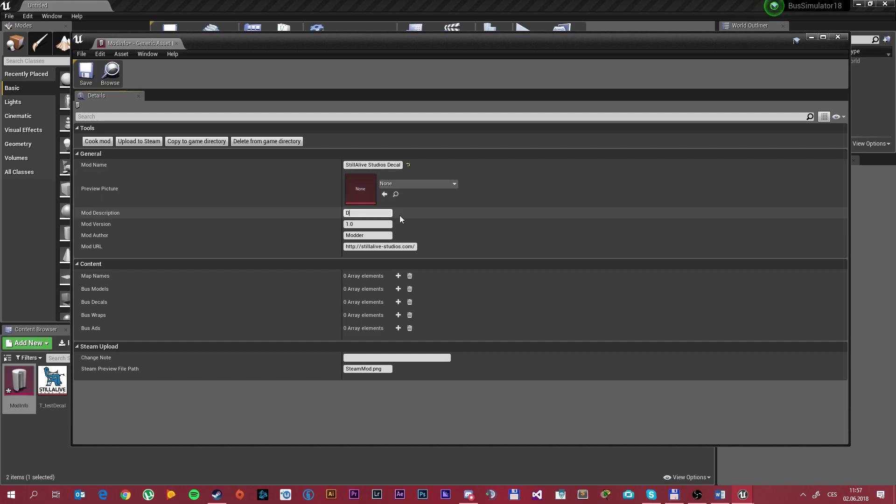
pyautogui.write('ecal of dev company StillA')
pyautogui.click(299, 236)
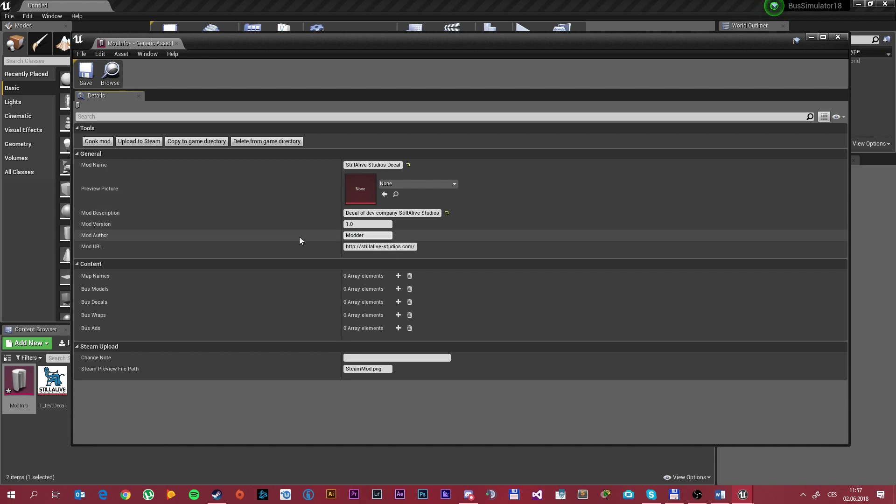
pyautogui.press('Tab')
pyautogui.write('Kostka_CZ')
pyautogui.press('Tab')
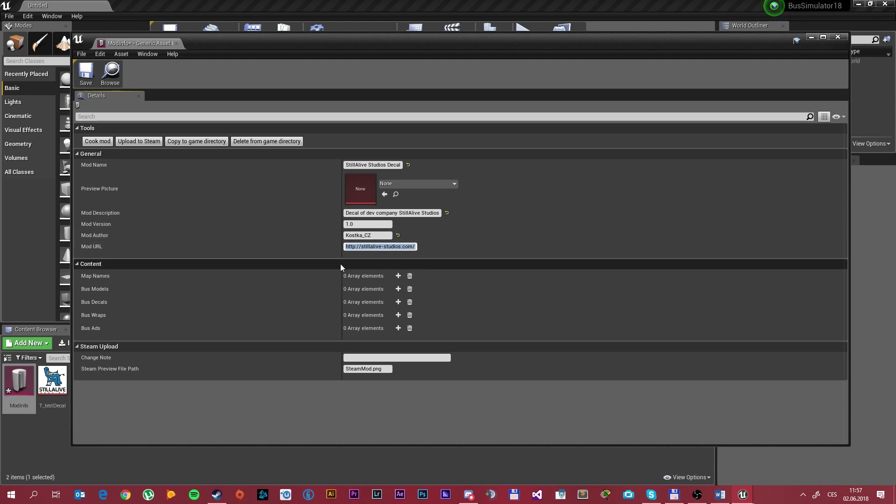
pyautogui.press('BackSpace')
pyautogui.press('Return')
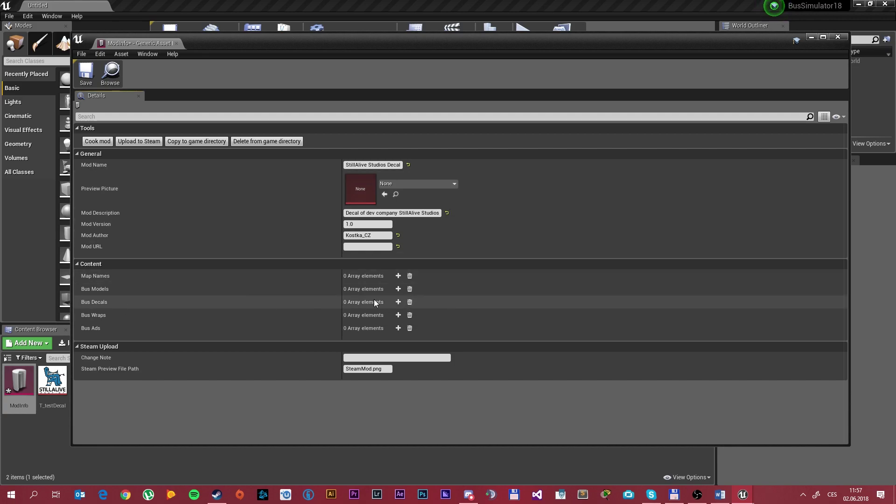
# Add one Bus Decals entry and set its Texture to T_testDecal
pyautogui.click(398, 302)
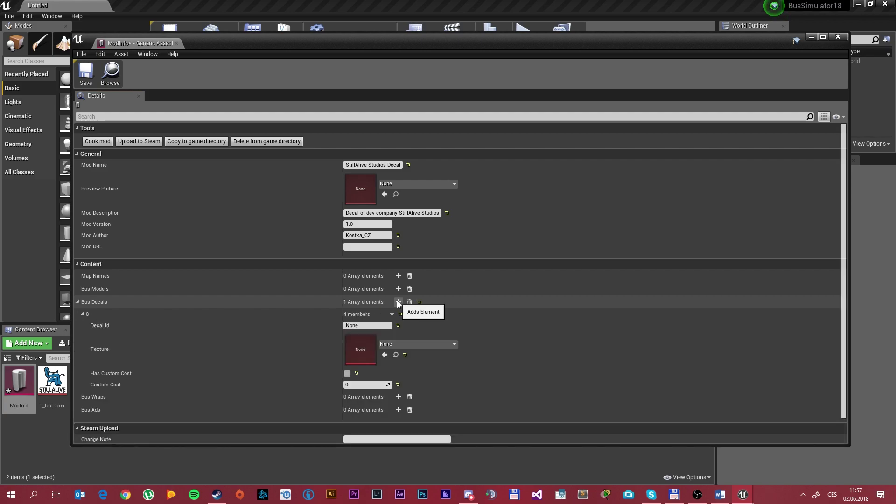
pyautogui.scroll(-1, 479, 303)
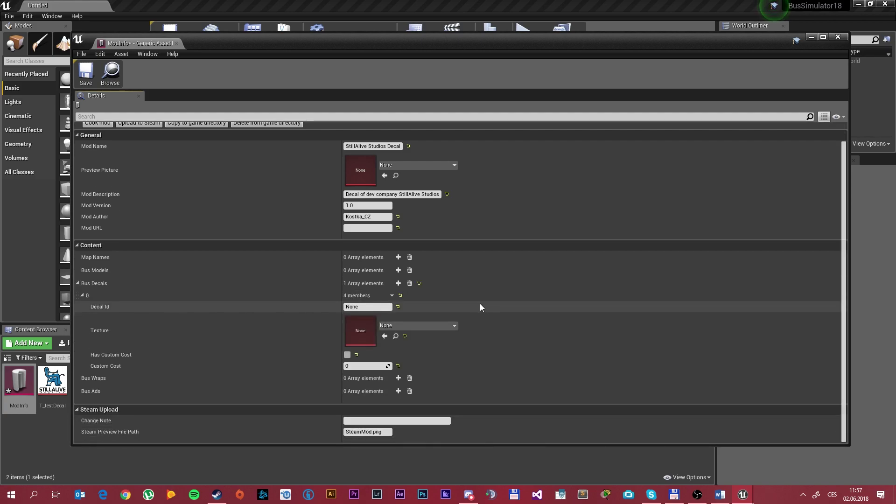
pyautogui.click(440, 325)
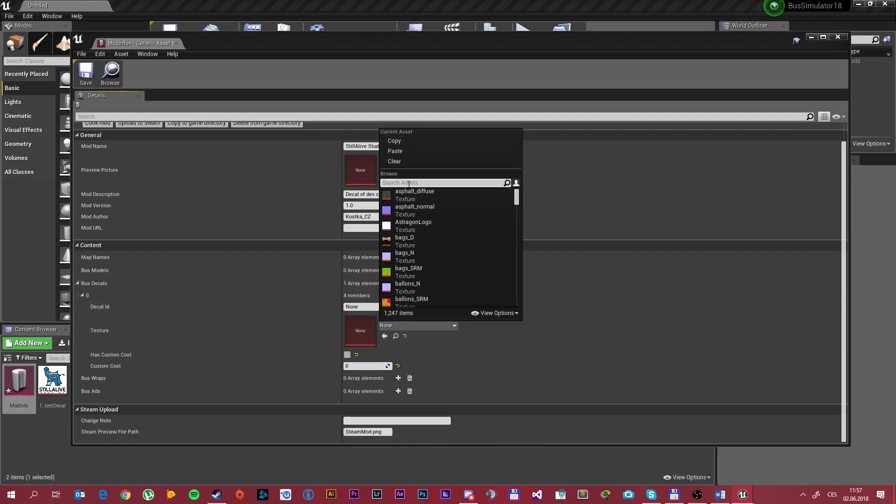
pyautogui.write('T_test')
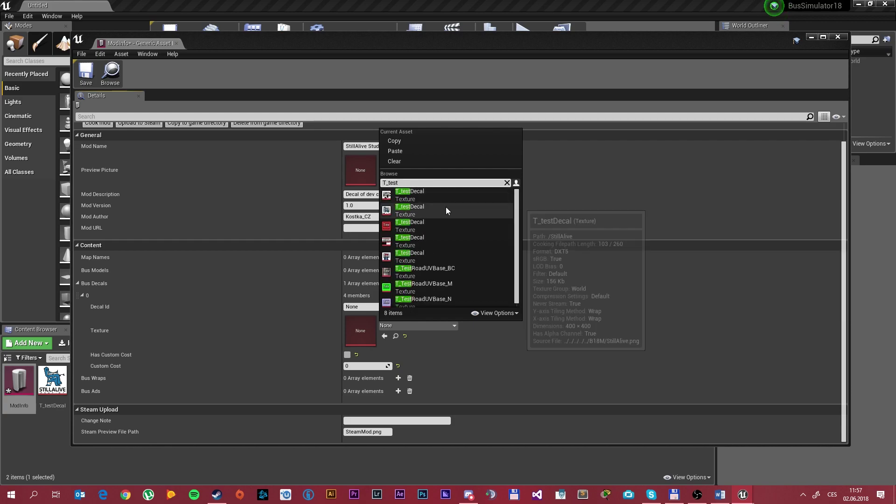
pyautogui.click(443, 209)
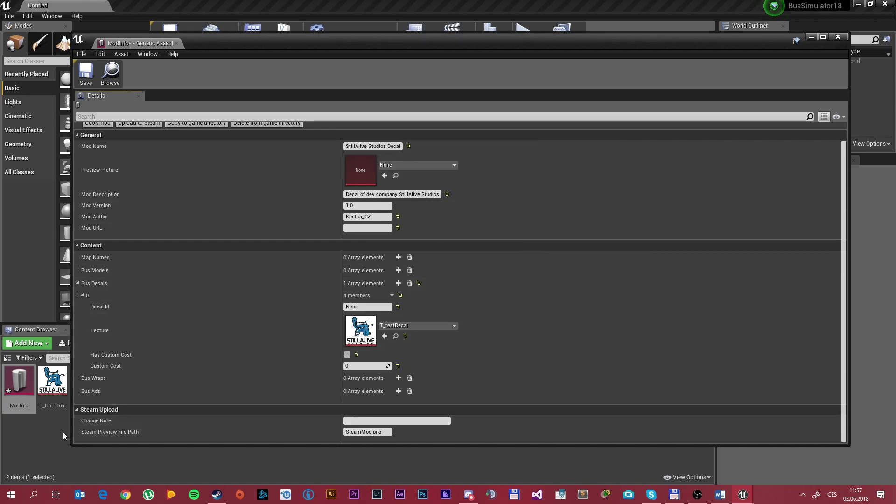
pyautogui.moveTo(40, 397)
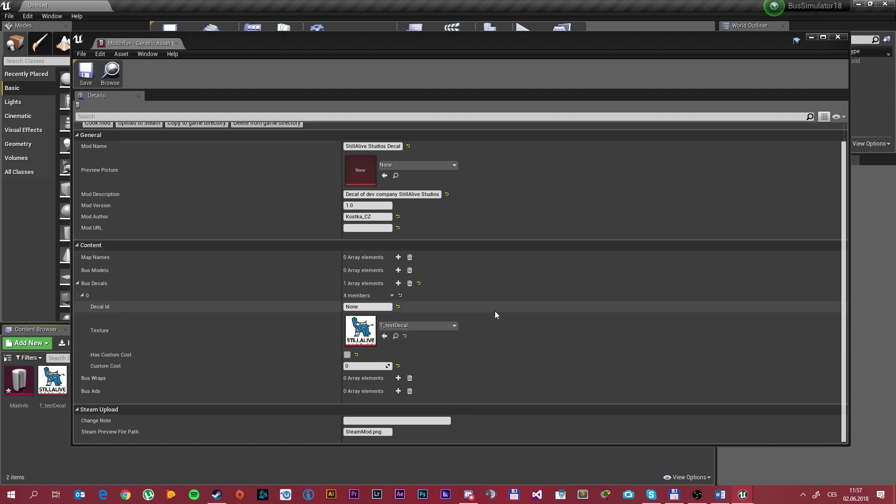
# Save ModInfo, close its asset editor, and quit the Unreal Editor
pyautogui.click(85, 75)
pyautogui.scroll(1, 196, 243)
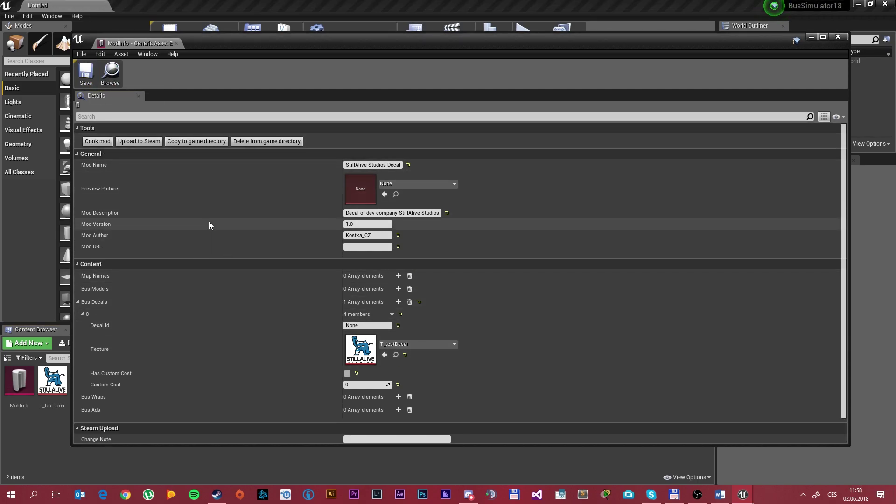
pyautogui.click(98, 141)
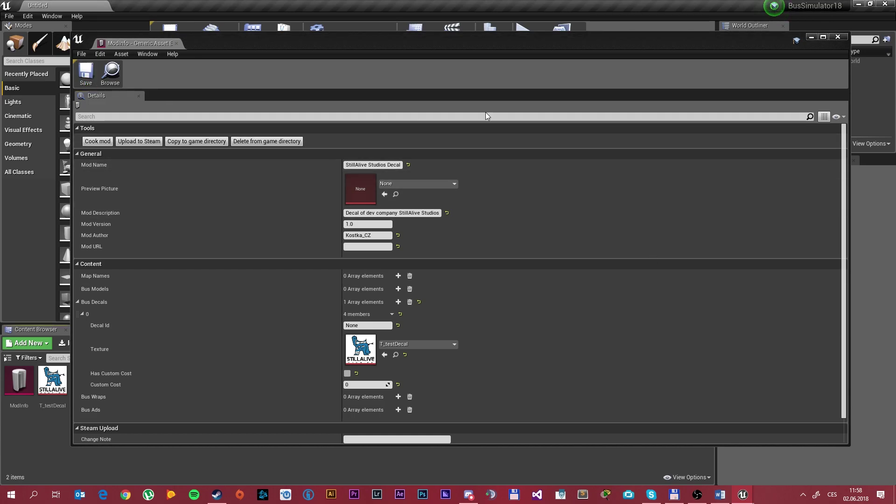
pyautogui.click(838, 37)
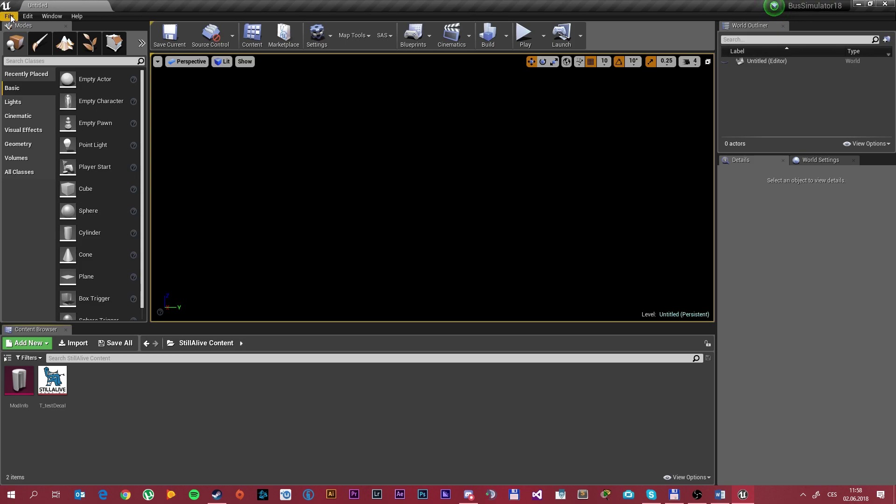
pyautogui.click(10, 16)
pyautogui.click(28, 96)
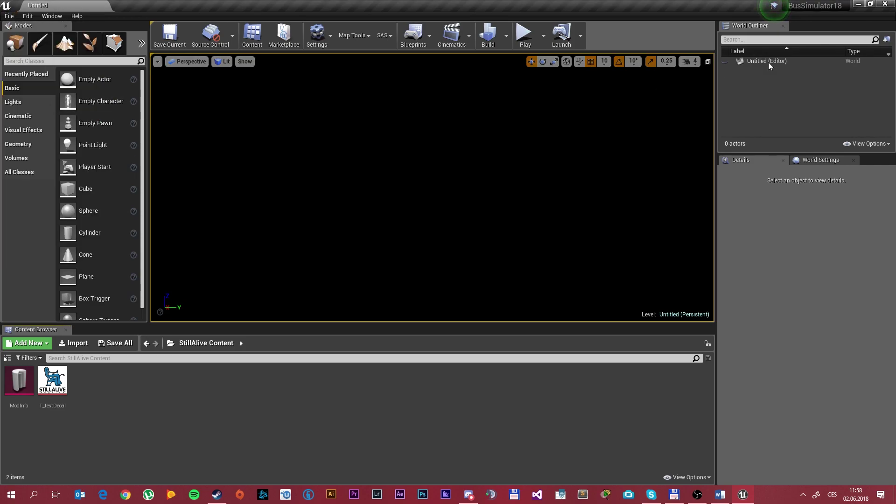
pyautogui.click(891, 7)
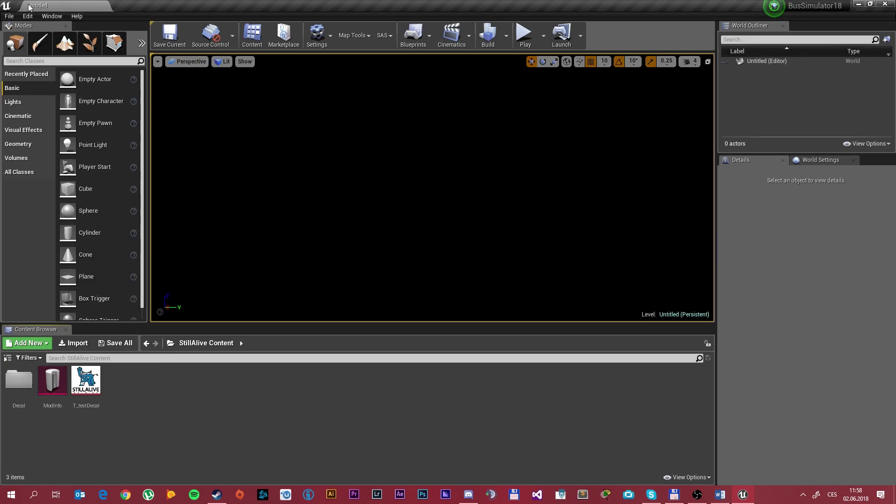
# Reopen ModInfo and cook the mod, dismissing the console after it finishes with 0 errors
pyautogui.doubleClick(52, 380)
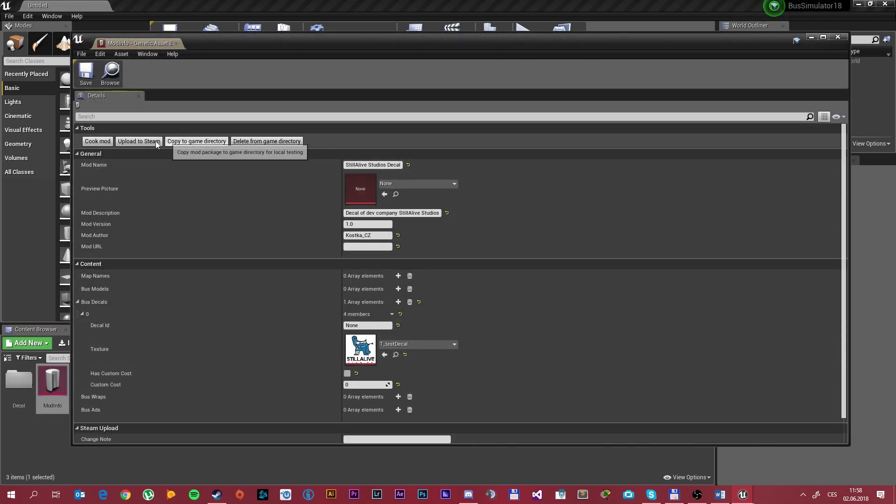
pyautogui.click(96, 142)
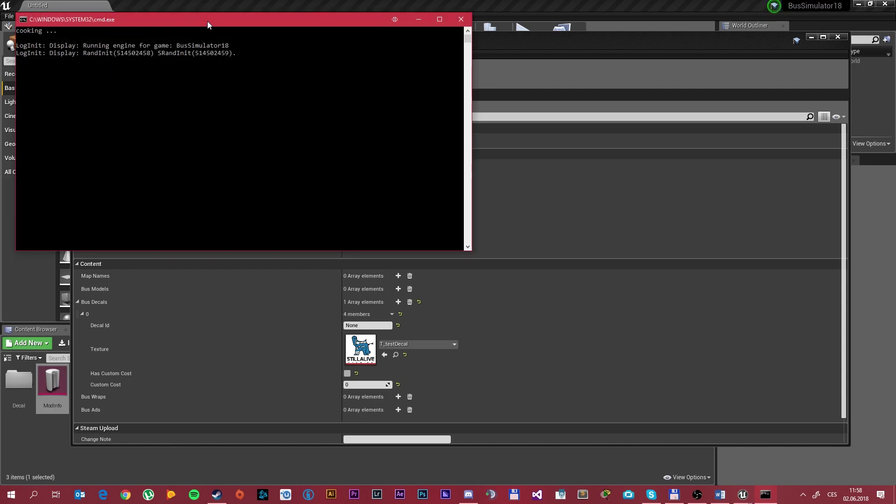
pyautogui.moveTo(207, 21); pyautogui.dragTo(471, 128)
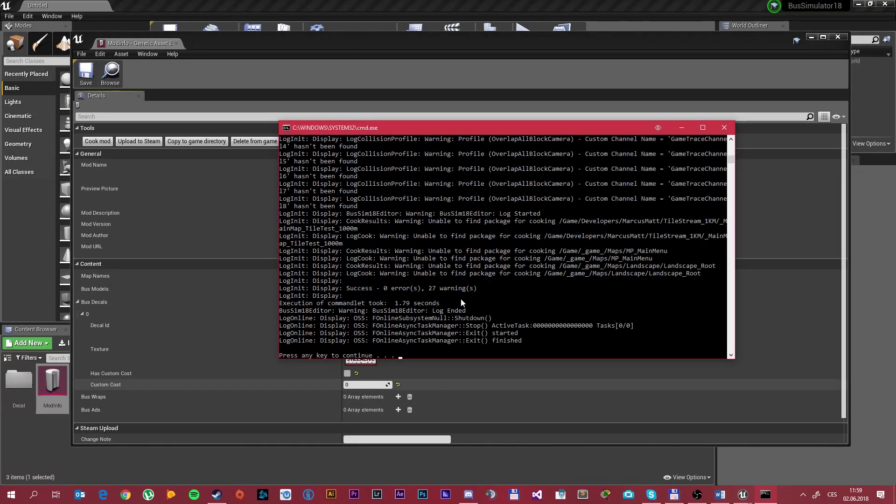
pyautogui.press('Return')
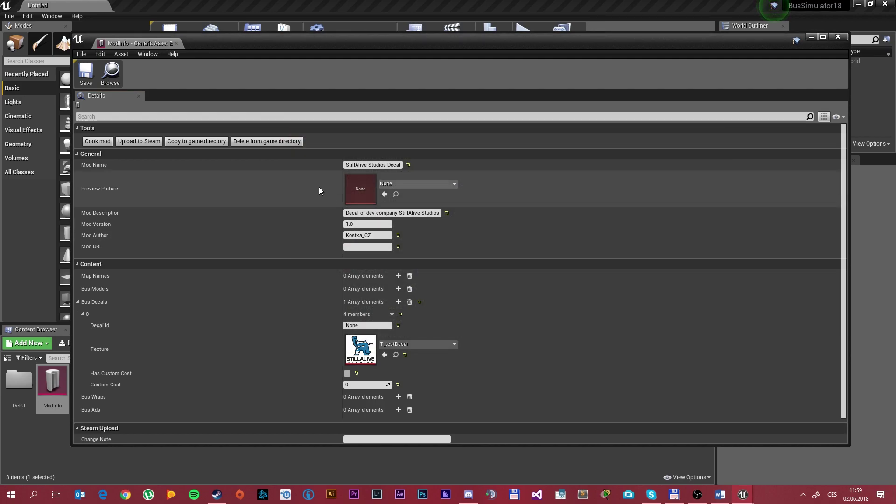
# Copy the StillAlive.pak package into the game directory and close the Unreal Editor
pyautogui.click(175, 144)
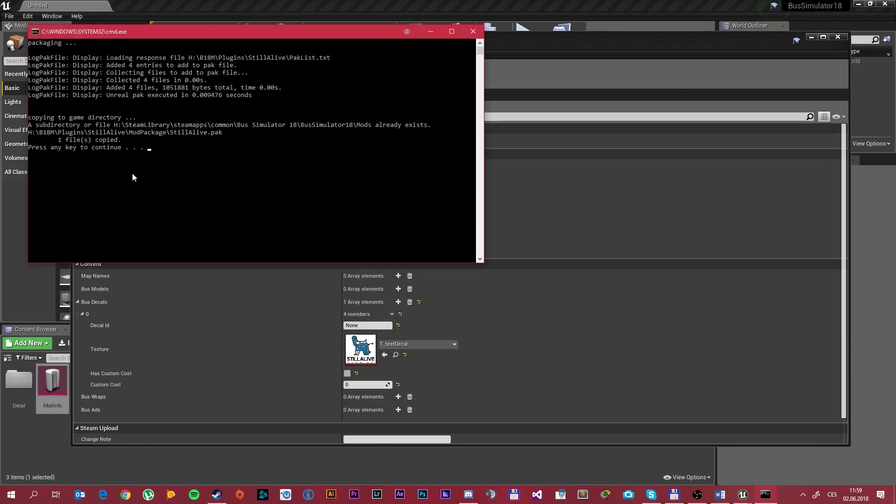
pyautogui.press('Return')
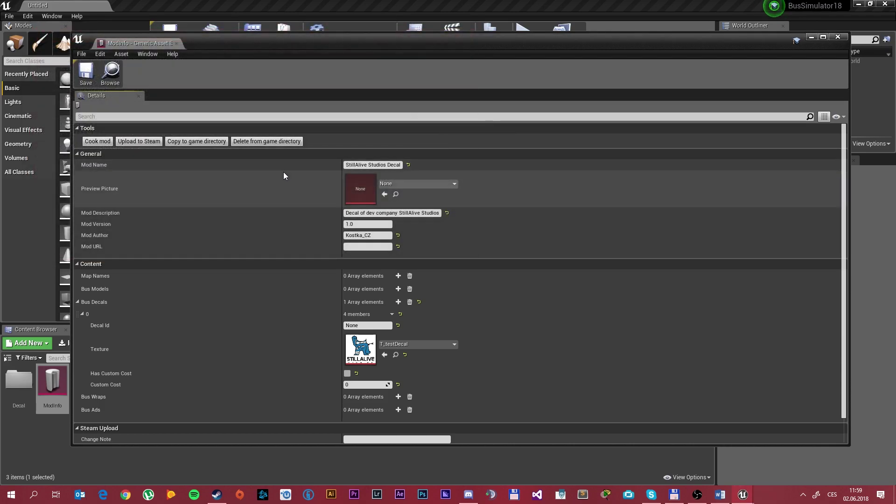
pyautogui.click(838, 37)
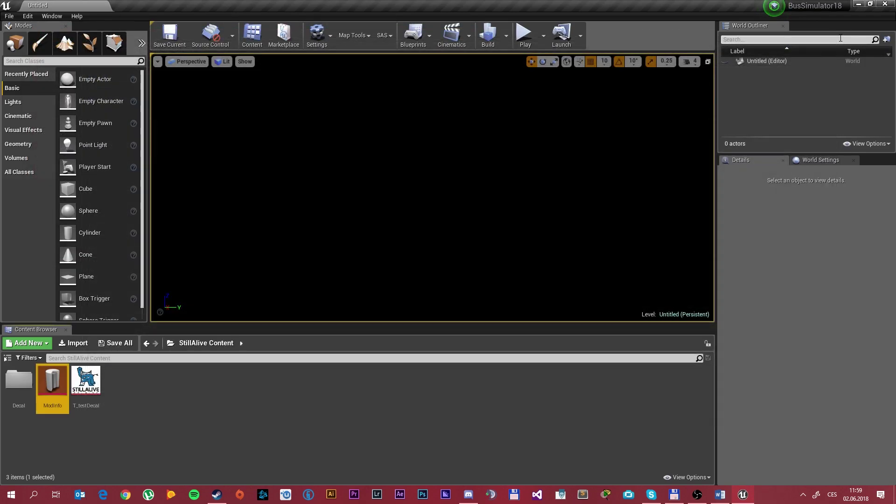
pyautogui.click(884, 4)
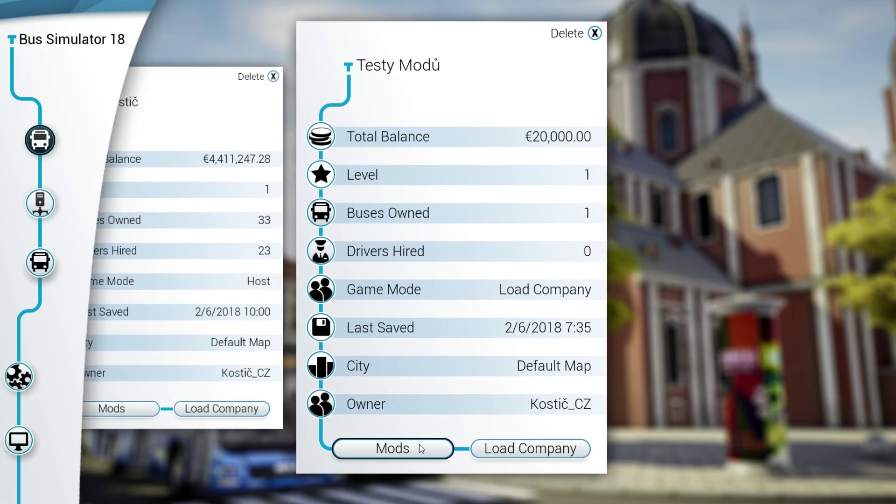
# Review the mods enabled for the Testy Modů save, then load the Testy Modů company
pyautogui.click(449, 444)
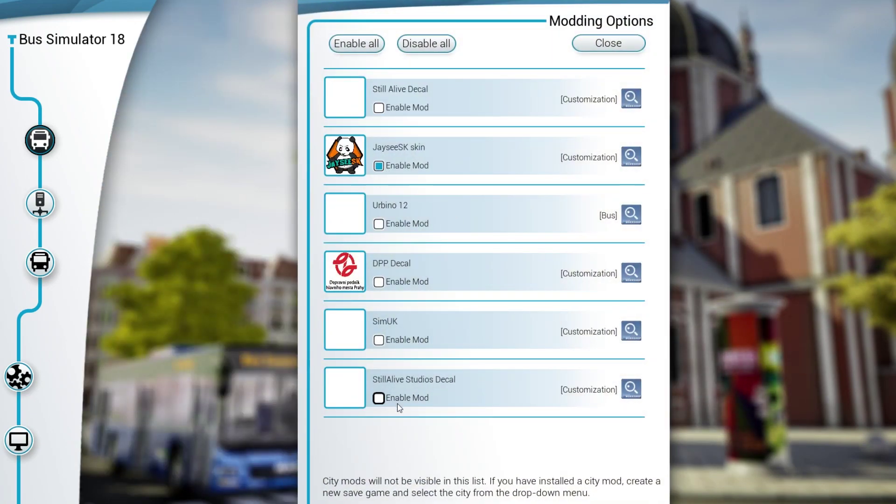
pyautogui.click(627, 43)
pyautogui.click(292, 239)
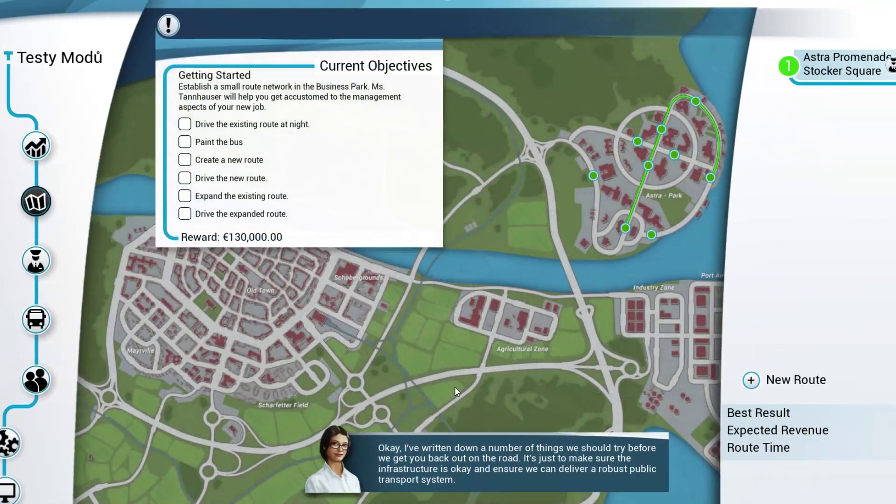
# In the Bus Garage, add the StillAlive decal to the Citaro K and drag it down the roof
pyautogui.click(40, 326)
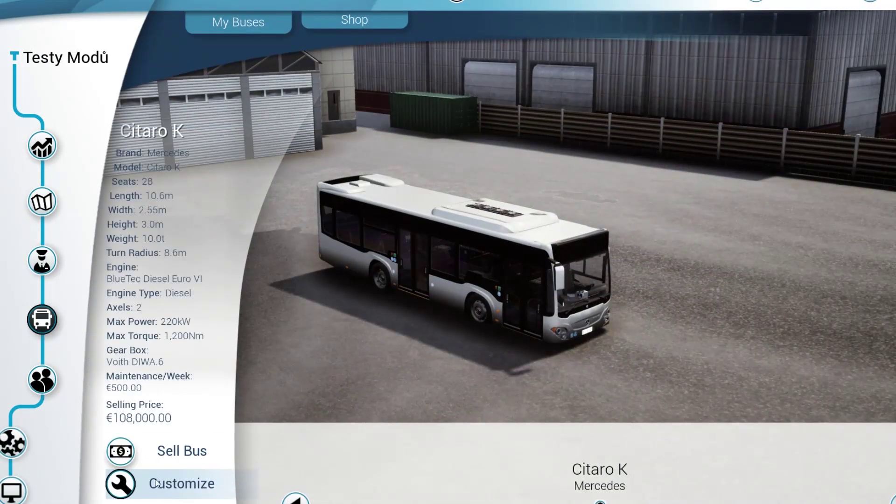
pyautogui.click(179, 483)
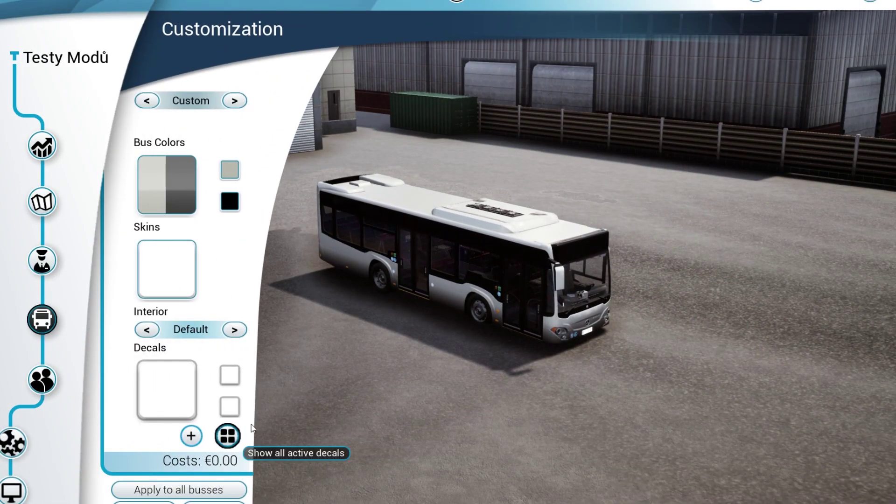
pyautogui.click(191, 436)
pyautogui.scroll(-5, 835, 326)
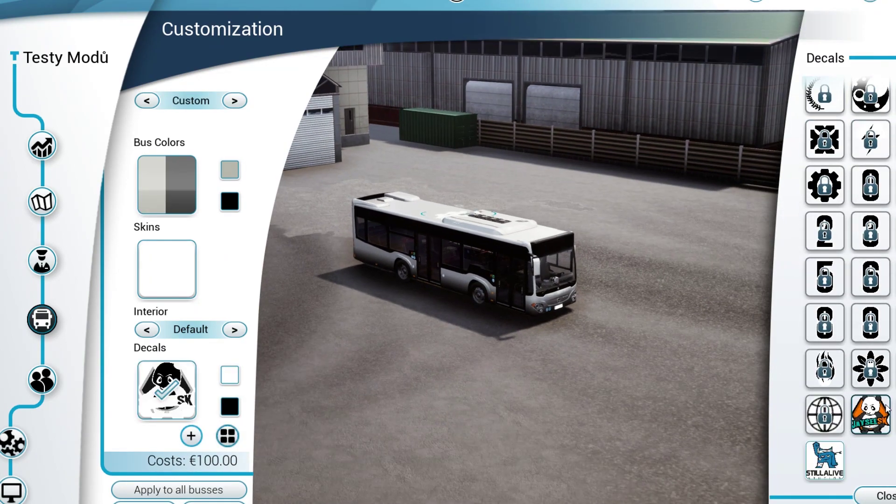
pyautogui.click(824, 459)
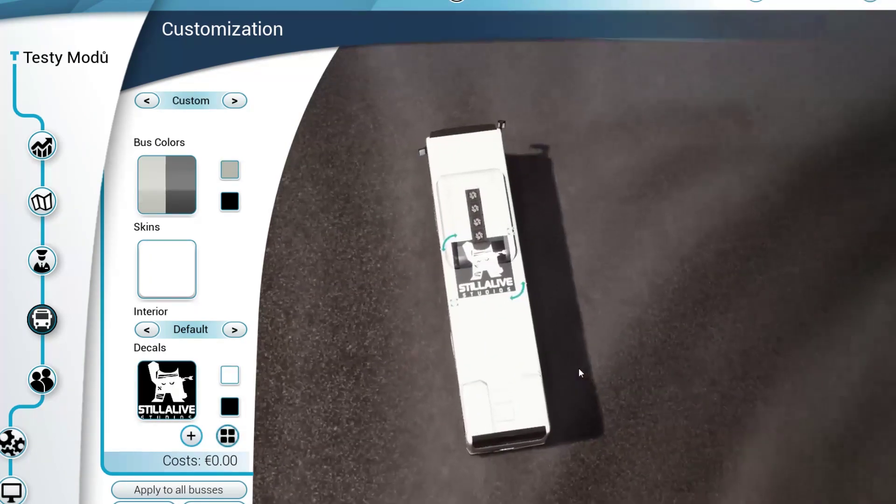
pyautogui.moveTo(473, 303); pyautogui.dragTo(474, 337)
# Set the decal's primary colour to dark and its secondary colour to white
pyautogui.scroll(3, 514, 350)
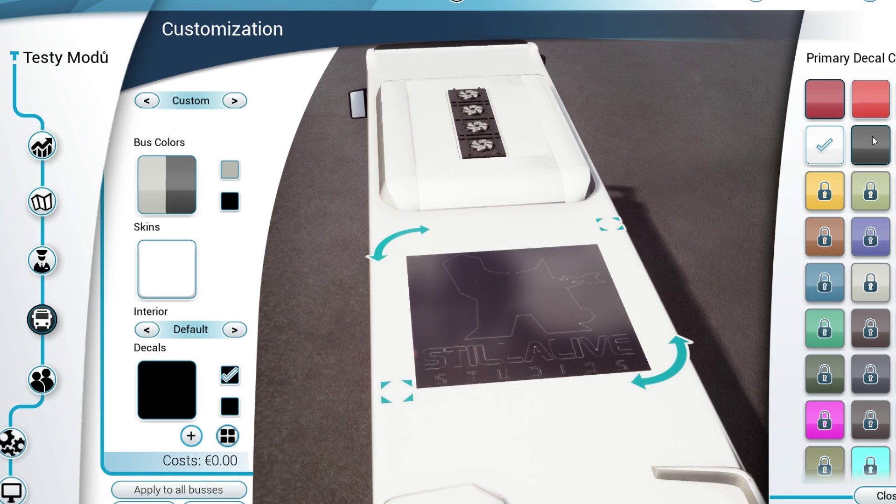
pyautogui.click(875, 141)
pyautogui.click(228, 406)
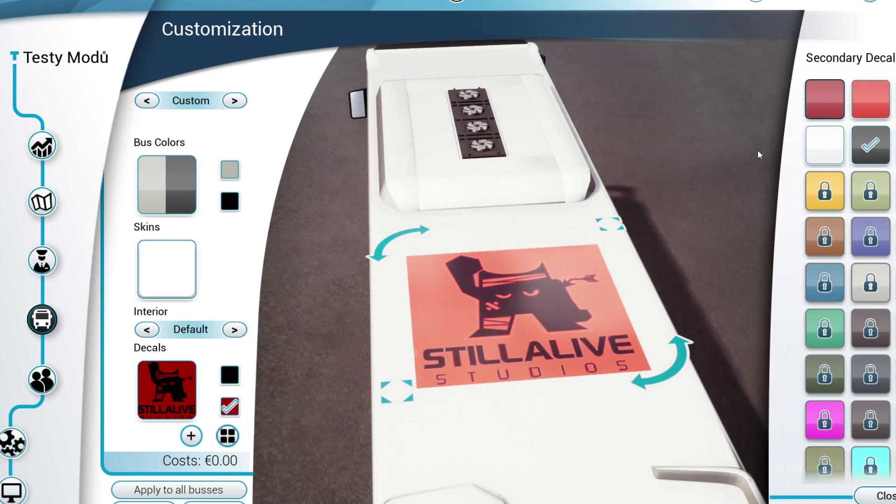
pyautogui.click(811, 147)
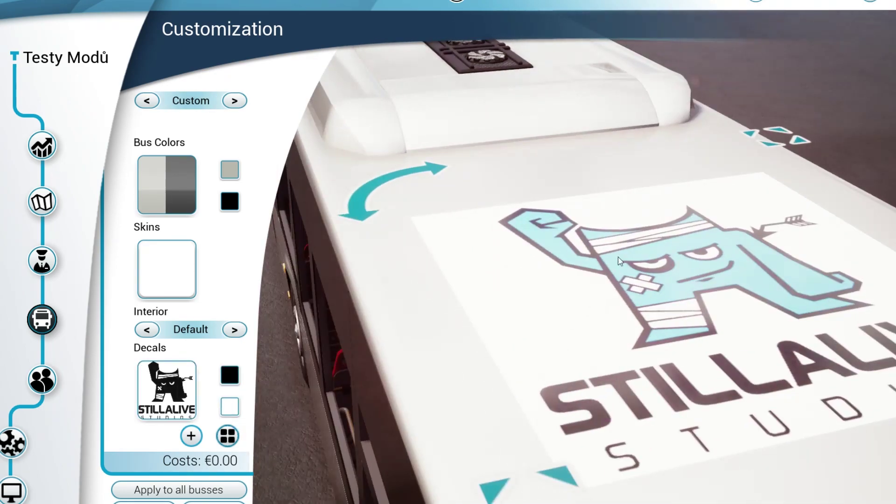